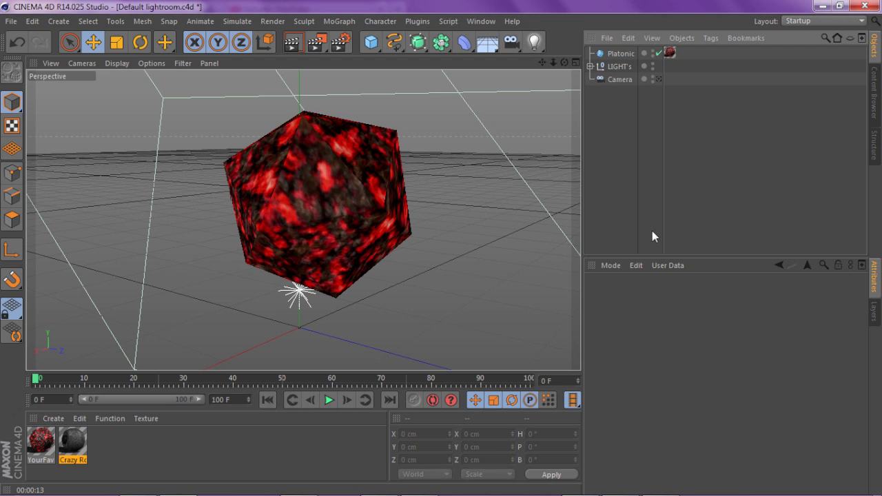
- Open the Window menu to show the list of manager windows, including Content Browser
left_click(480, 22)
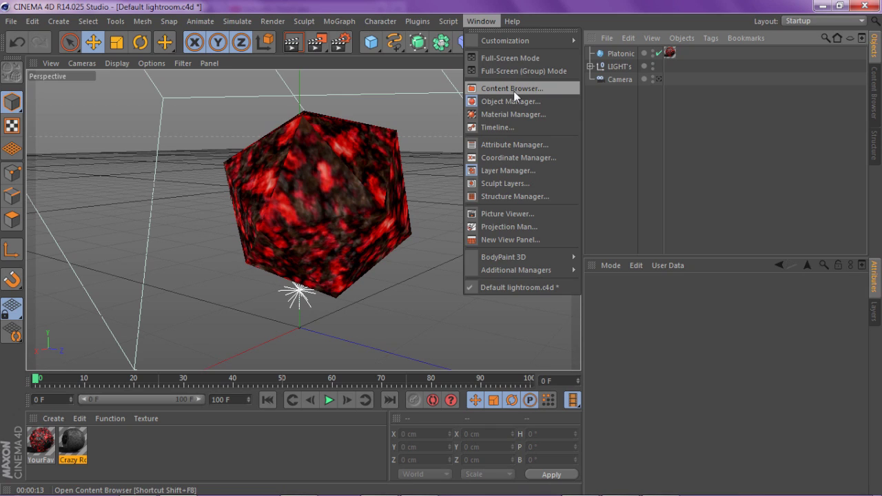
- Browse the SECRET folder materials in the Content Browser, pick YourFavotire., and close it
left_click(513, 91)
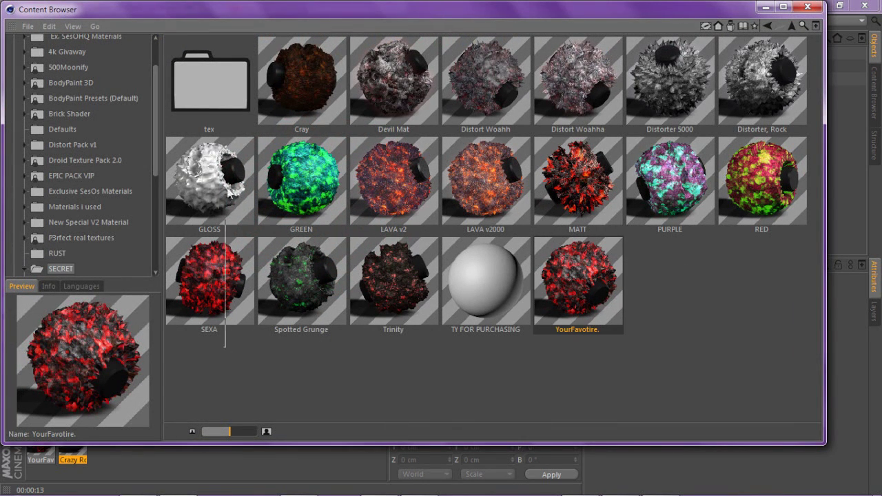
left_click_drag(663, 78, 603, 347)
left_click(204, 355)
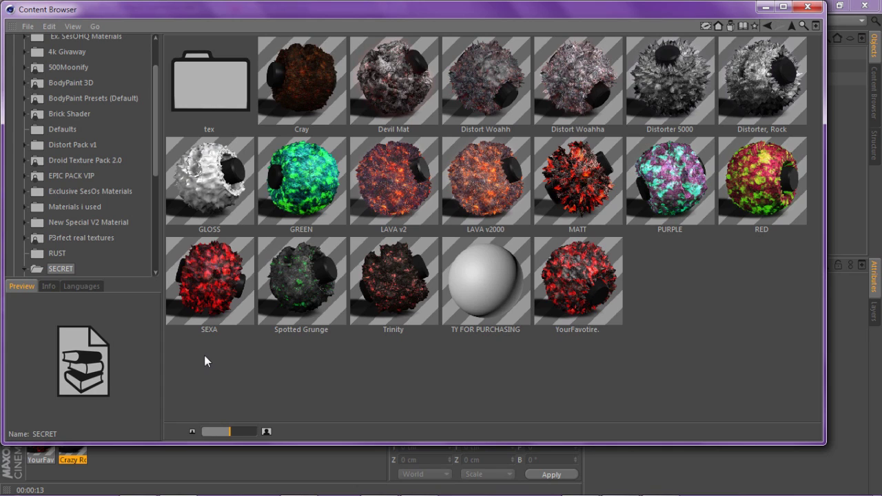
left_click_drag(204, 355, 819, 78)
left_click_drag(232, 358, 723, 93)
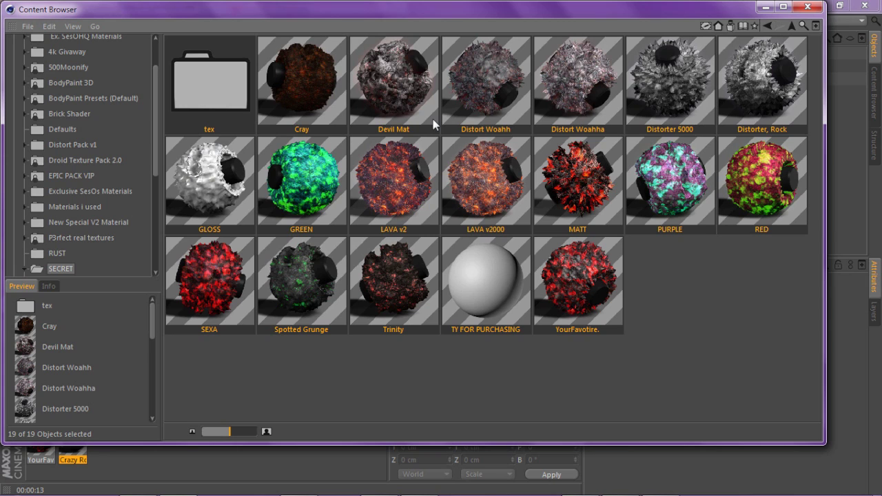
left_click(223, 354)
left_click(591, 297)
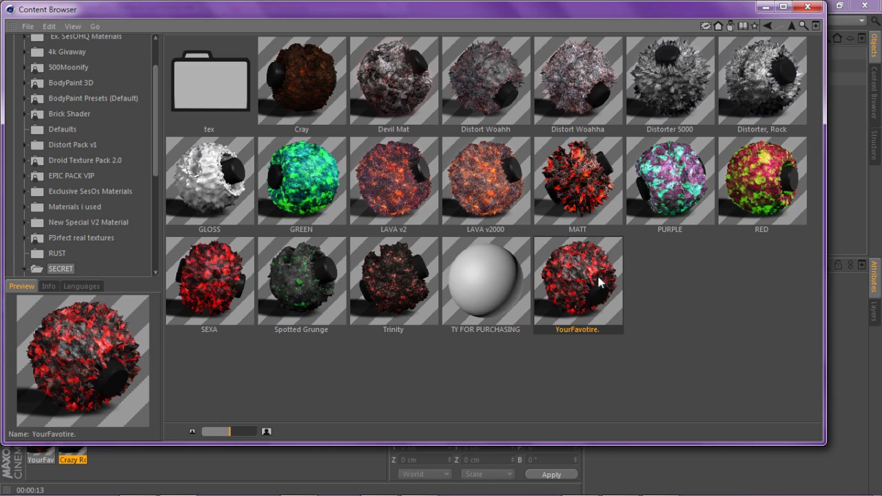
left_click(807, 6)
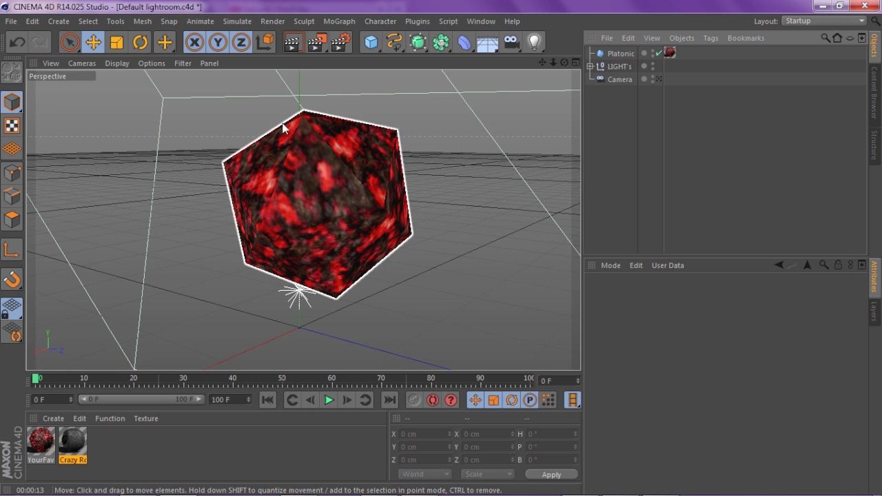
- Render the Platonic in the viewport, then select all 19 SECRET materials in the Content Browser and close it
left_click(295, 42)
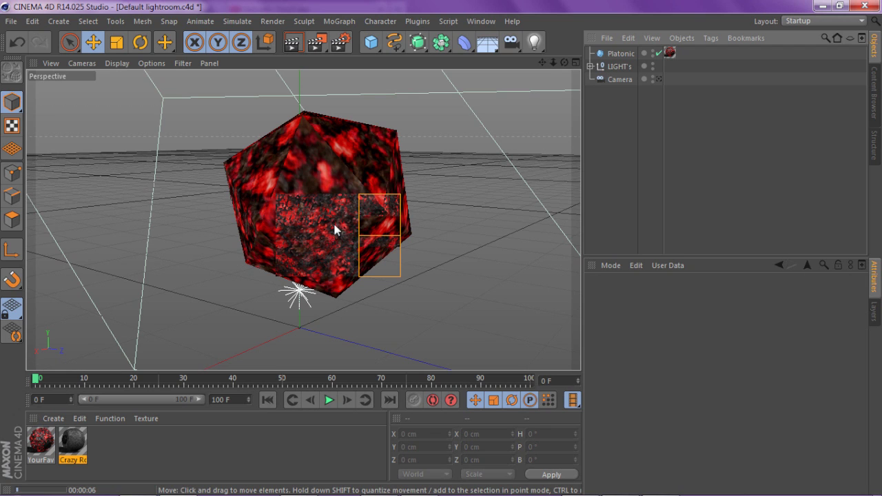
left_click(485, 22)
left_click(507, 88)
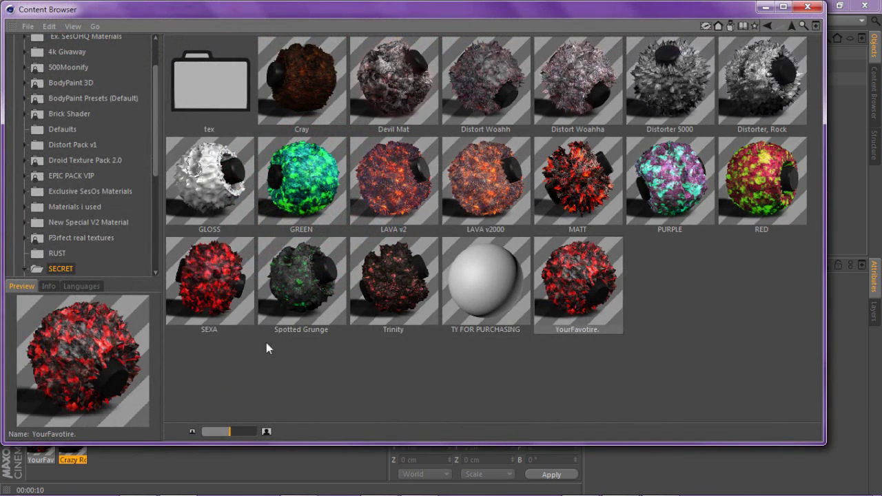
left_click_drag(211, 145, 824, 5)
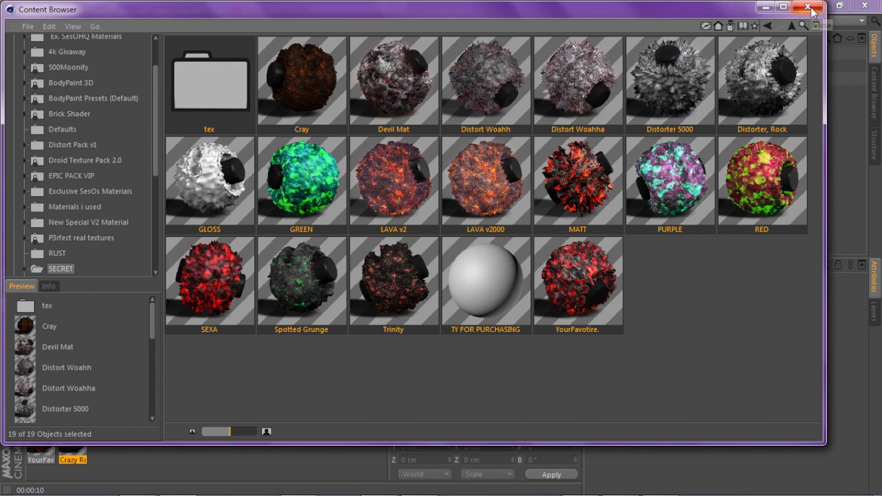
left_click(809, 8)
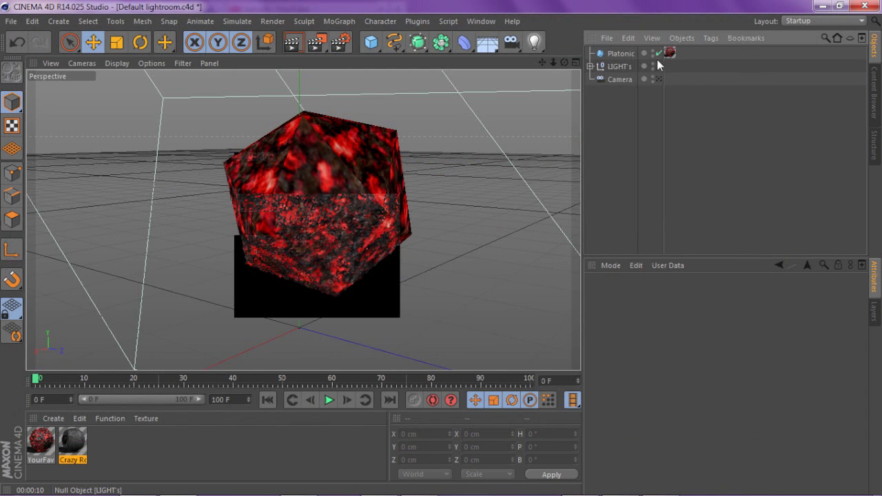
- Replace the Platonic's red texture with Crazy Rocks, using Cubic projection and Seamless tiling
left_click(670, 54)
key("Delete")
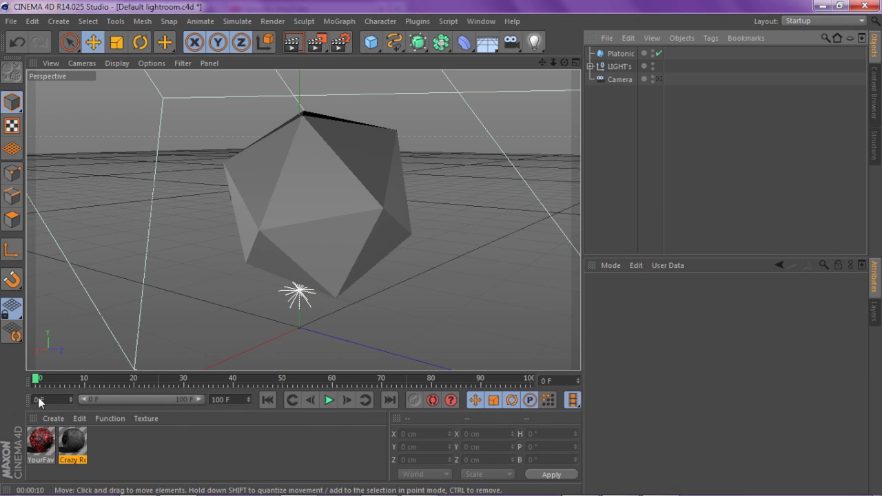
left_click_drag(72, 441, 624, 55)
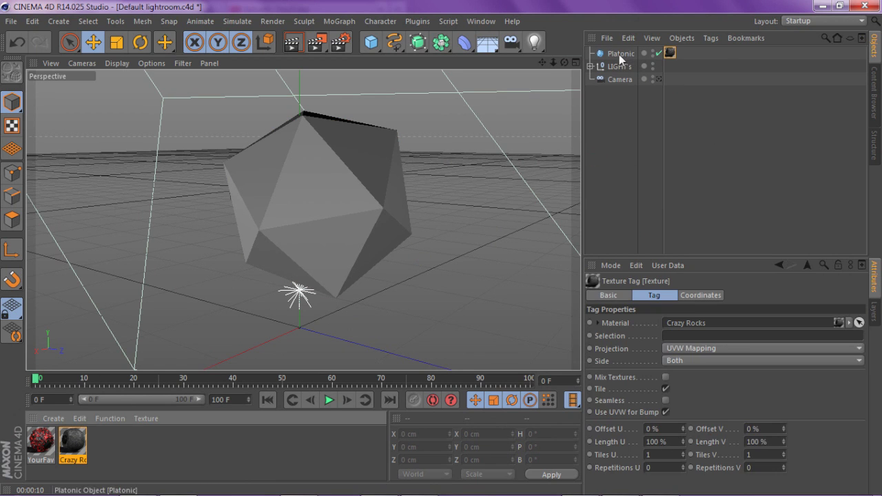
left_click(681, 348)
left_click(677, 385)
left_click(665, 400)
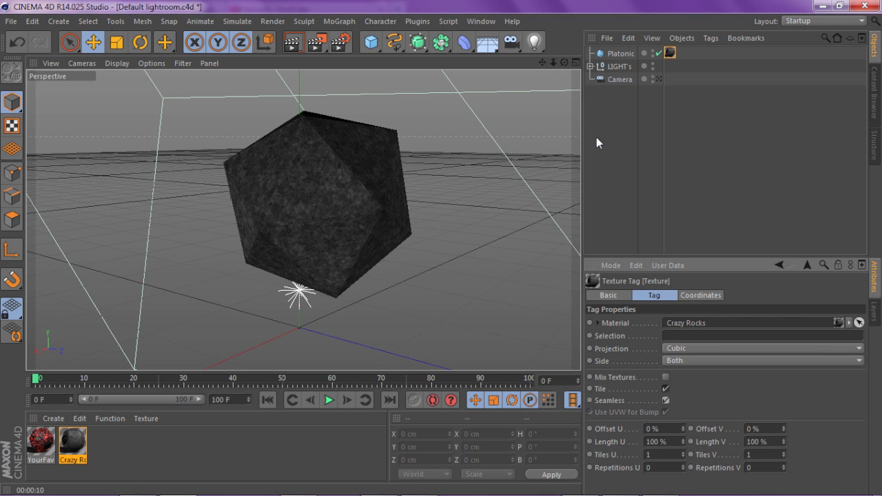
- Check the Crazy Rocks material and render the Platonic in the viewport
left_click(597, 143)
double_click(72, 445)
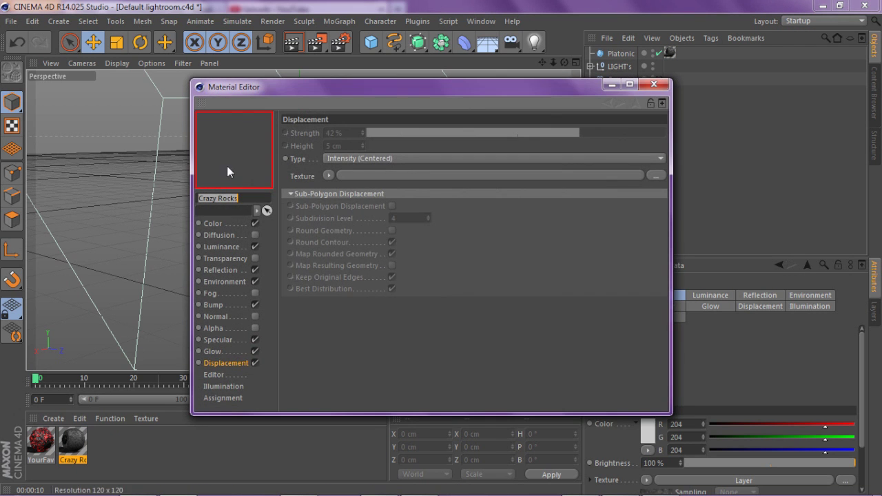
left_click(654, 83)
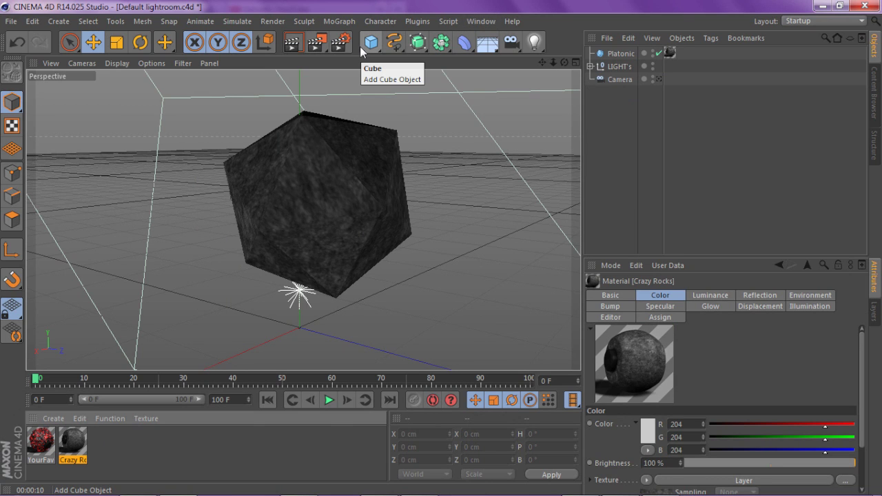
left_click(291, 47)
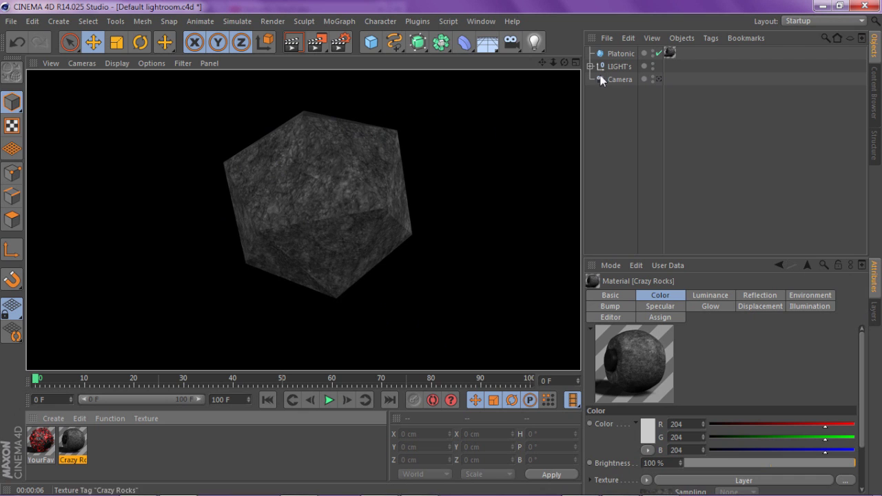
- Open Crazy Rocks' Displacement channel and set its texture to a Layer shader
double_click(72, 450)
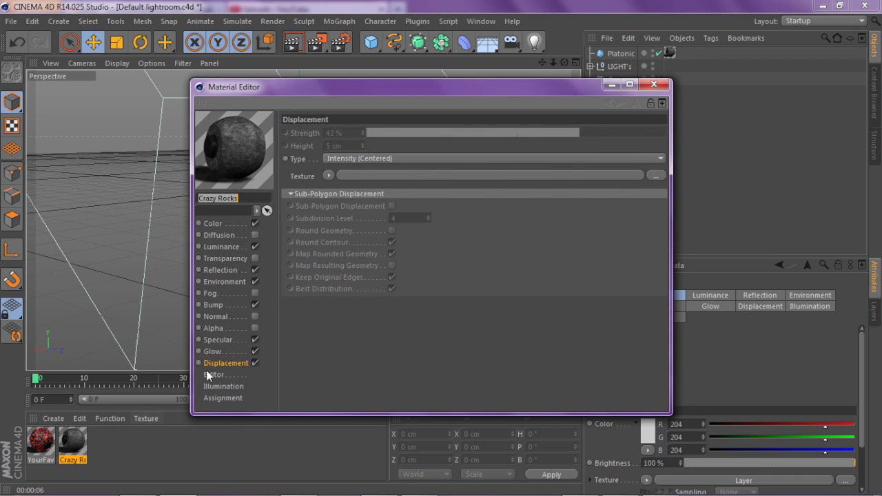
left_click(228, 364)
left_click_drag(306, 100, 279, 52)
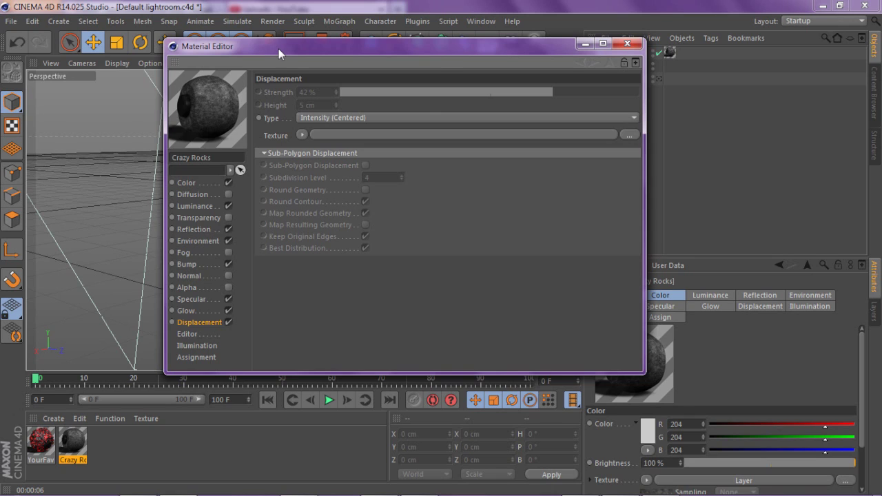
left_click(303, 135)
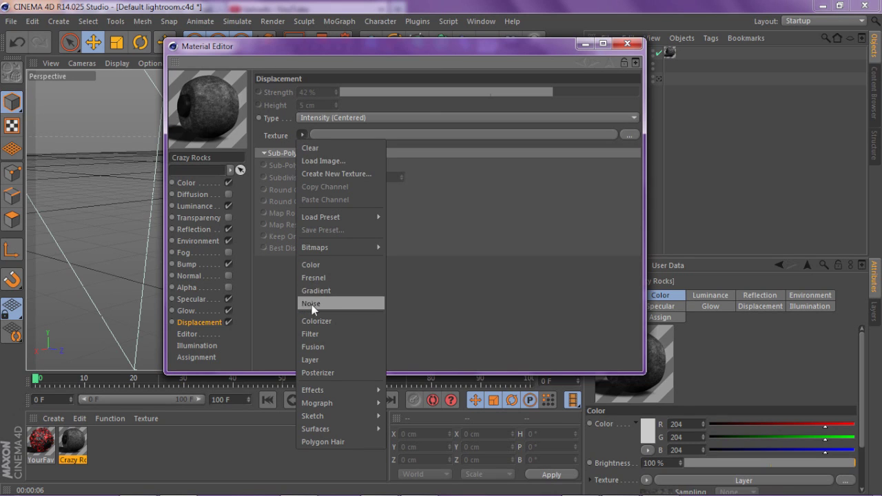
left_click(311, 359)
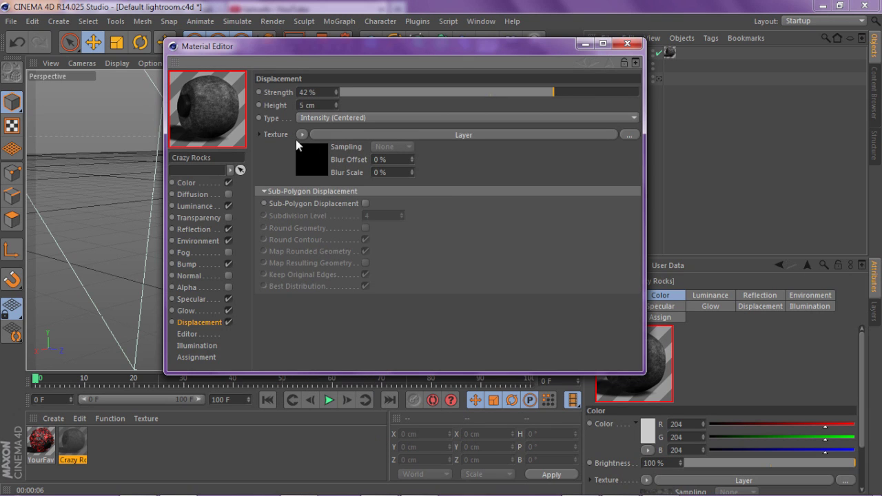
- Look through the Layer shader's settings and compare them with the Color channel's layer shader
left_click(450, 136)
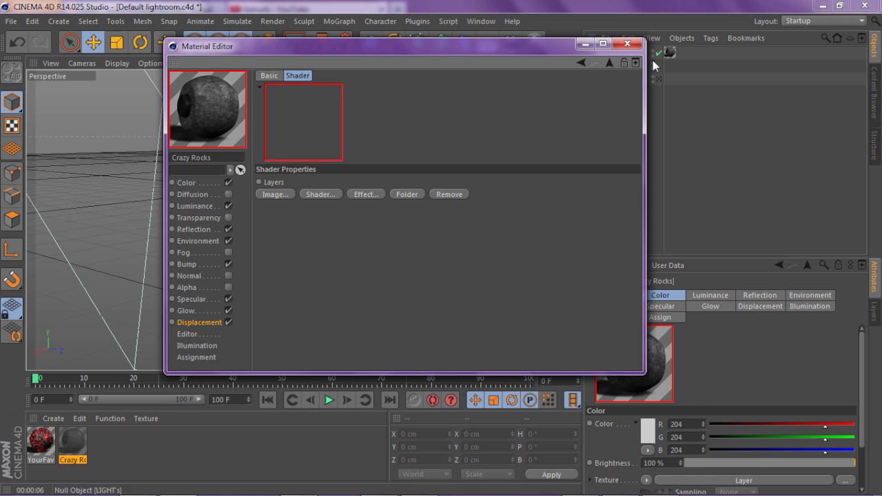
left_click_drag(332, 53, 317, 61)
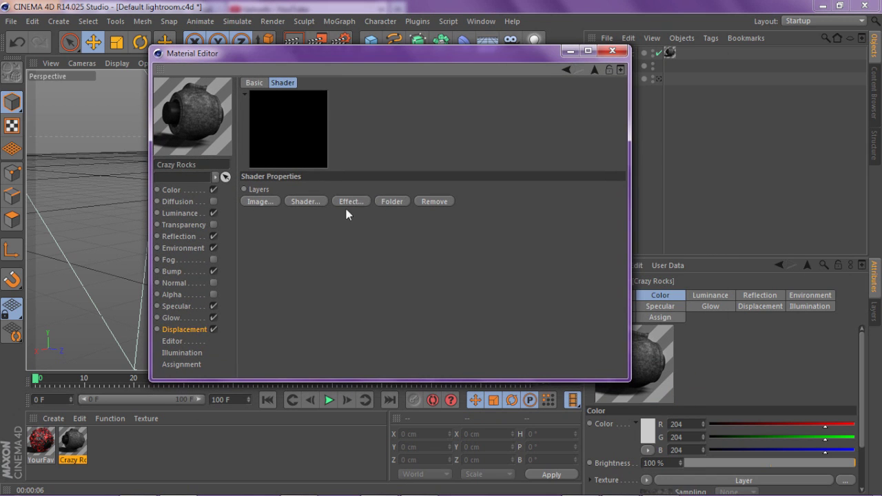
left_click(348, 201)
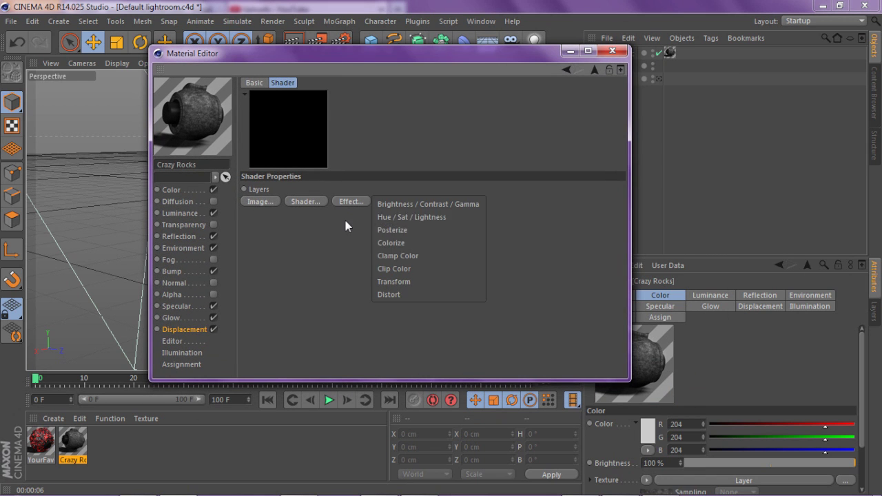
left_click(353, 201)
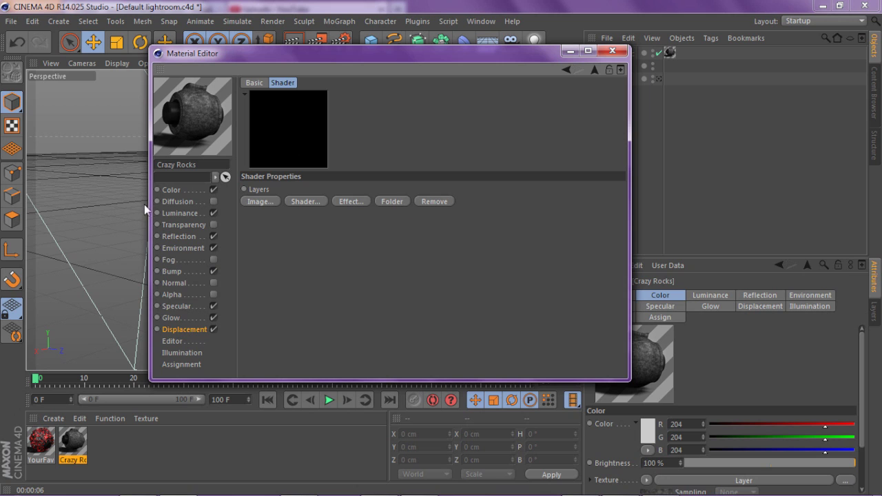
left_click(171, 191)
left_click(414, 153)
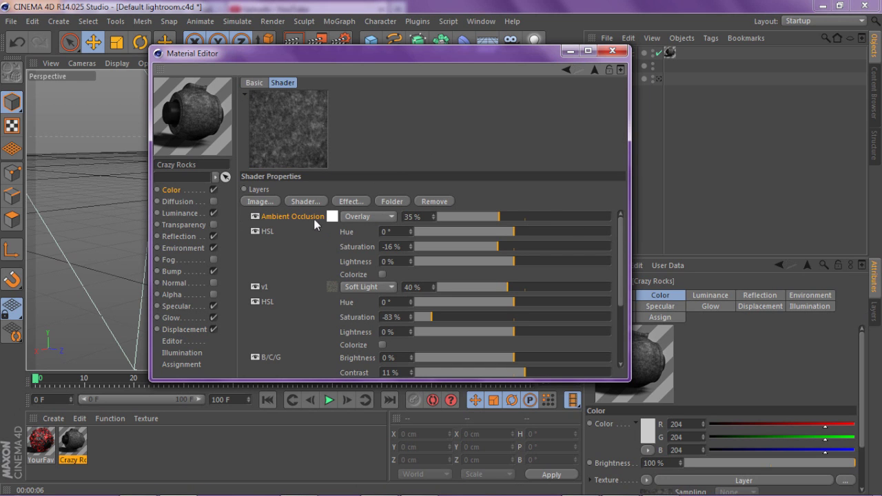
scroll(618, 296, "down", 4)
scroll(618, 296, "up", 6)
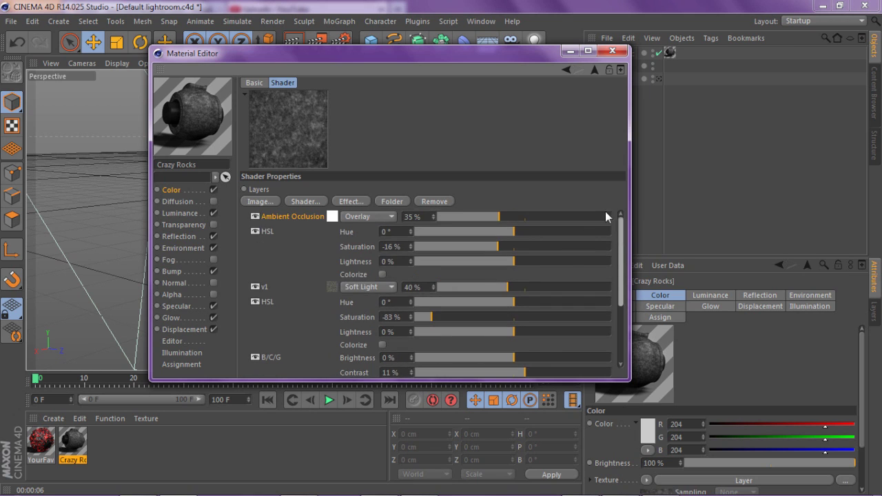
- Return to the Displacement Layer shader and start adding an image layer
left_click(184, 330)
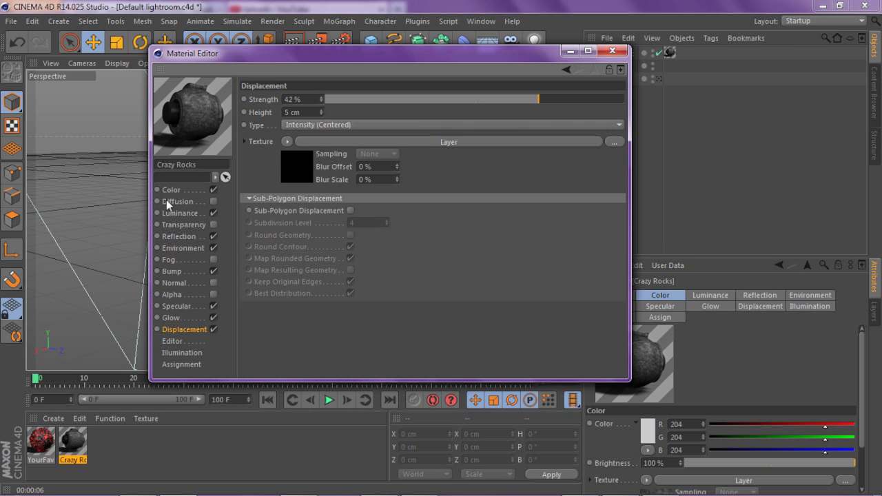
left_click(173, 190)
left_click(182, 318)
left_click(181, 192)
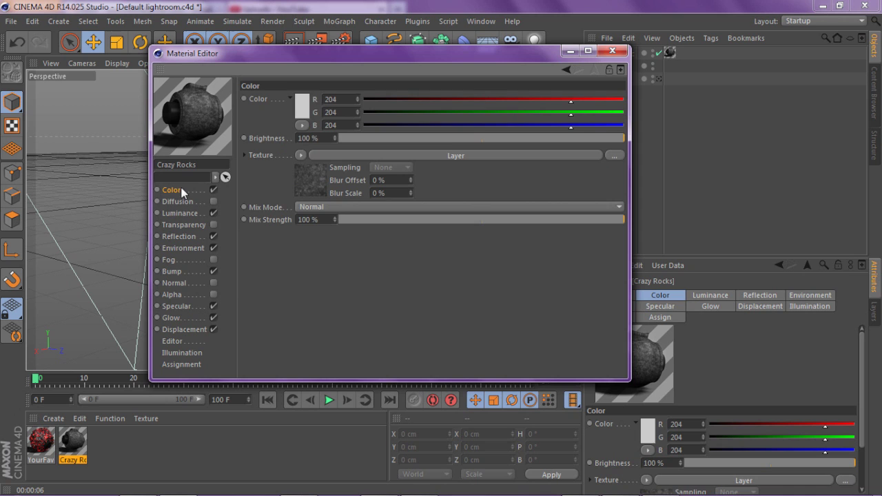
left_click(179, 329)
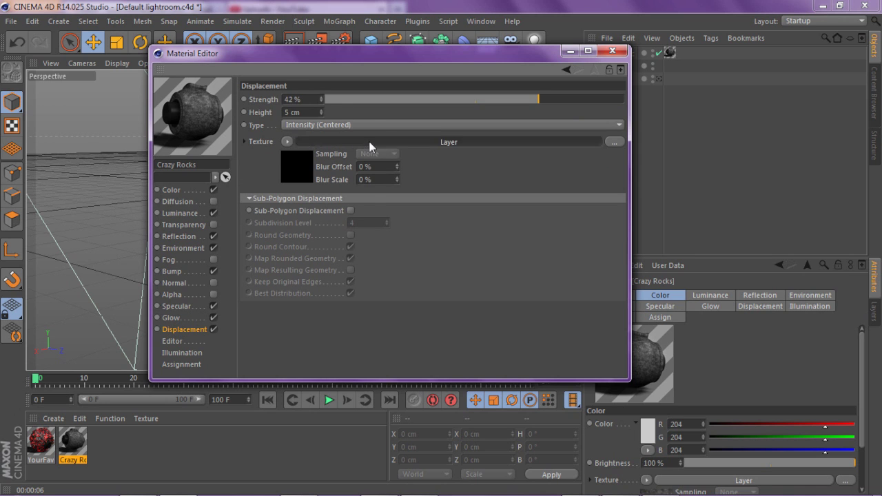
left_click(399, 142)
left_click(267, 201)
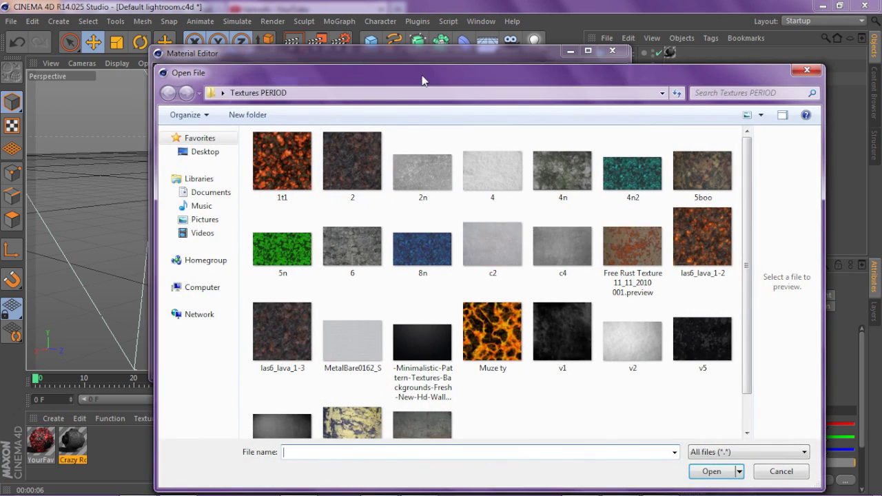
- Preview the Textures PERIOD images: 5n, 1t1, Muze ty lava, Free Rust Texture, 8n, MetalBare0162_S
left_click_drag(420, 79, 345, 43)
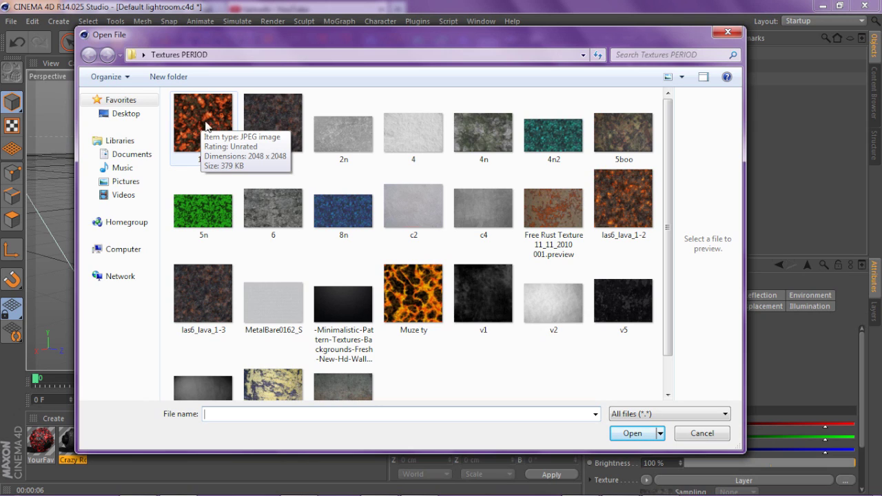
left_click(213, 218)
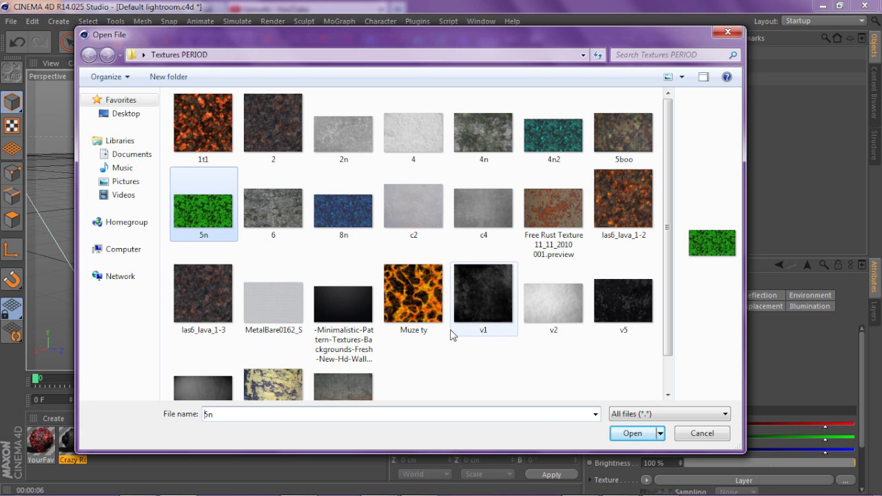
left_click(188, 135)
left_click(219, 214)
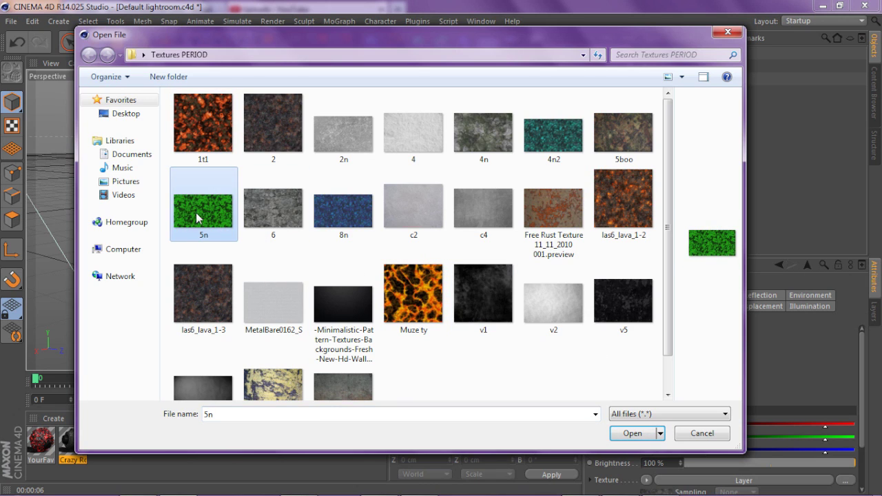
left_click(412, 303)
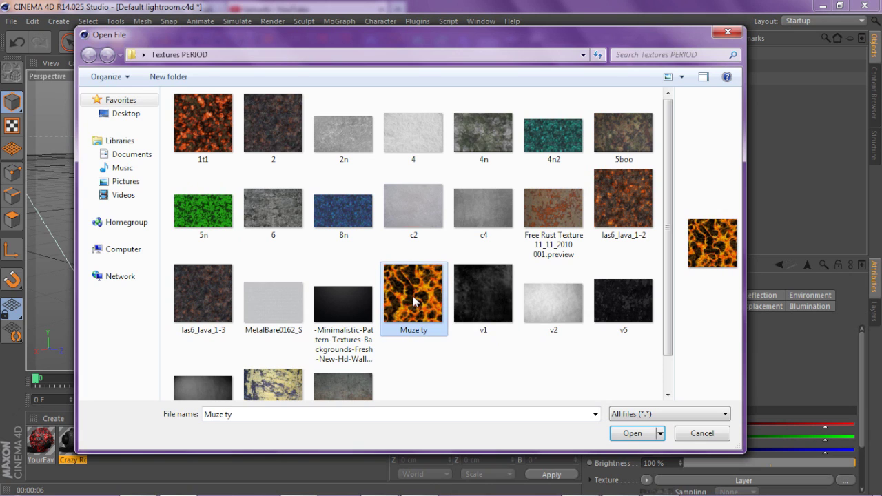
left_click(538, 228)
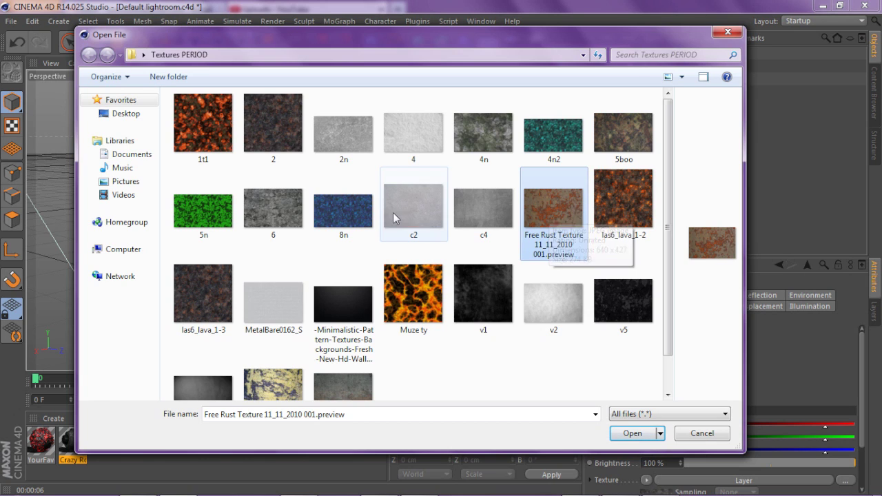
left_click(342, 208)
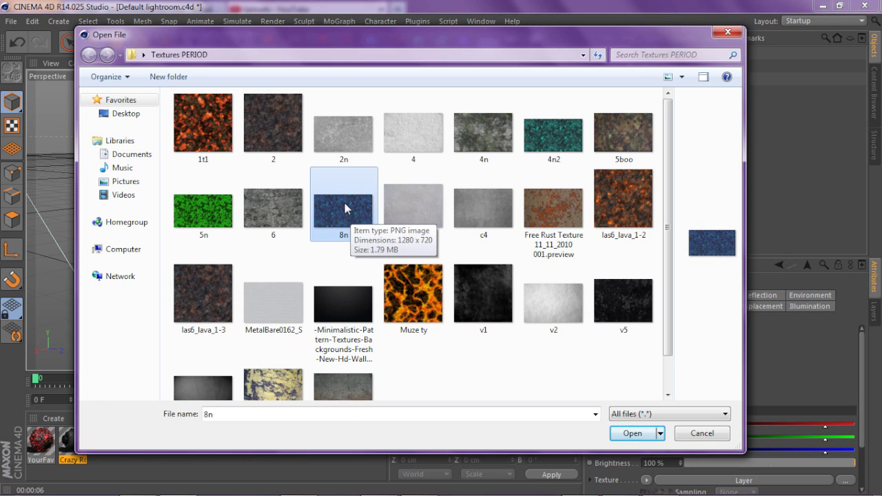
left_click(276, 297)
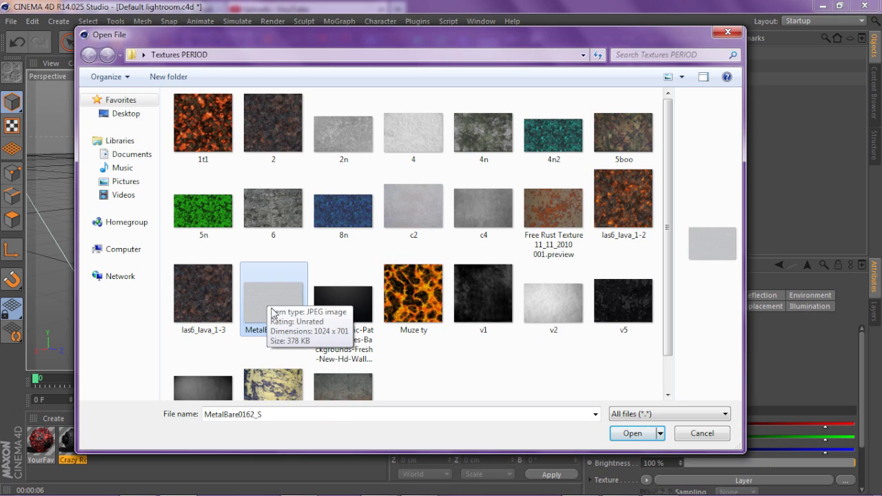
left_click(344, 303)
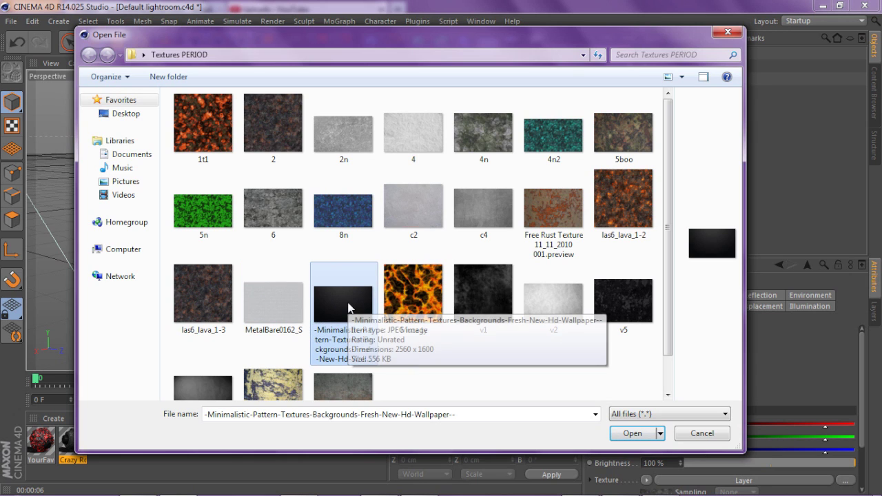
- Load the 1t1 lava image as a layer and copy it into the project location
left_click(214, 123)
left_click(209, 216)
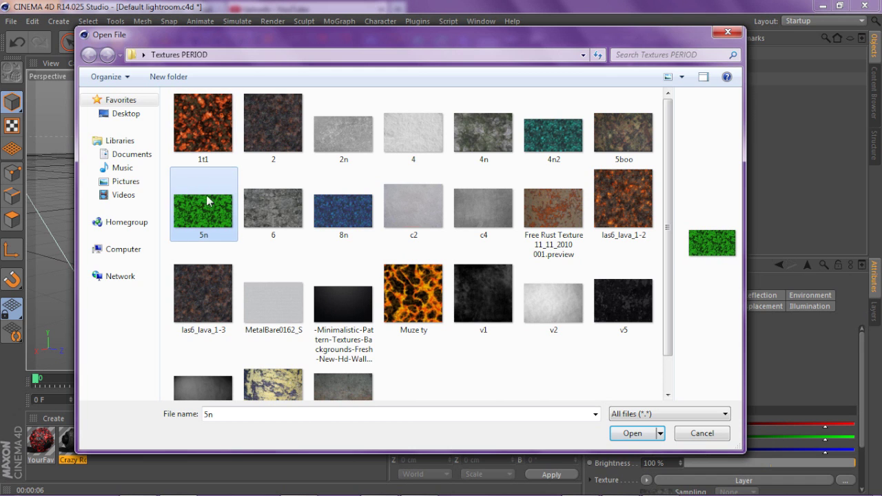
left_click(207, 128)
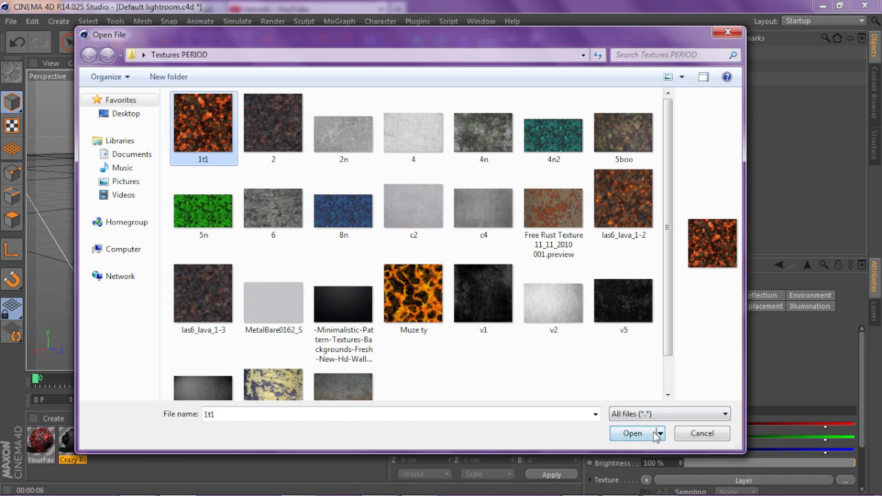
left_click(633, 433)
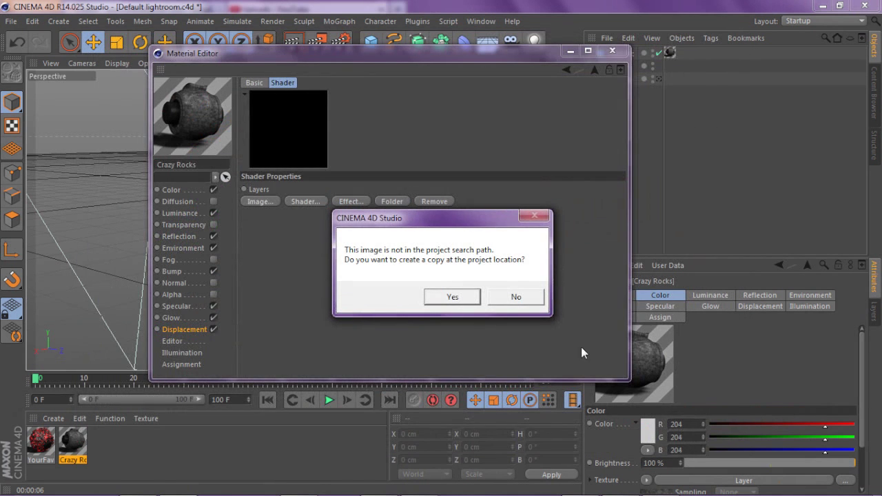
left_click(517, 294)
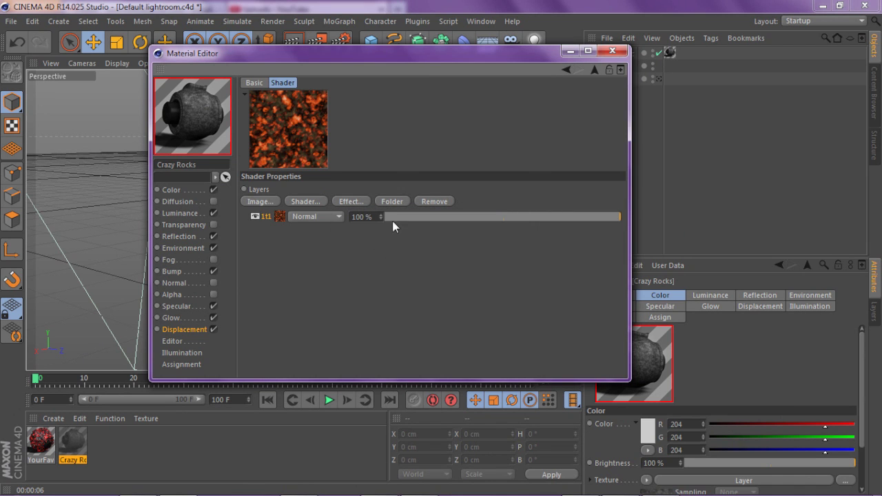
- Add a Noise layer above 1t1 with Overlay blending and open its noise settings
left_click(295, 200)
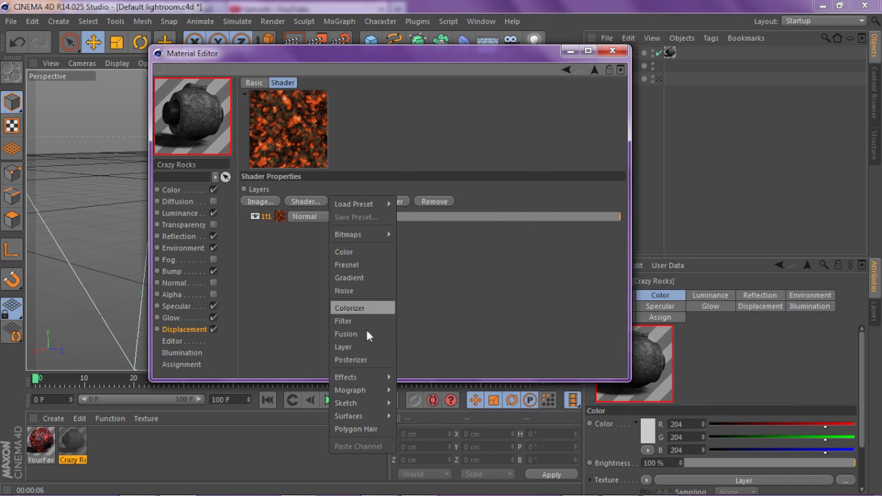
left_click(362, 291)
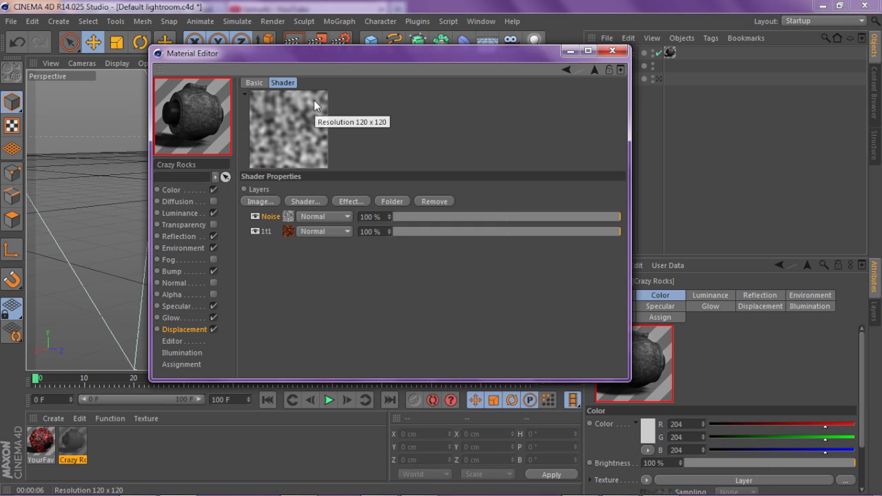
left_click(310, 216)
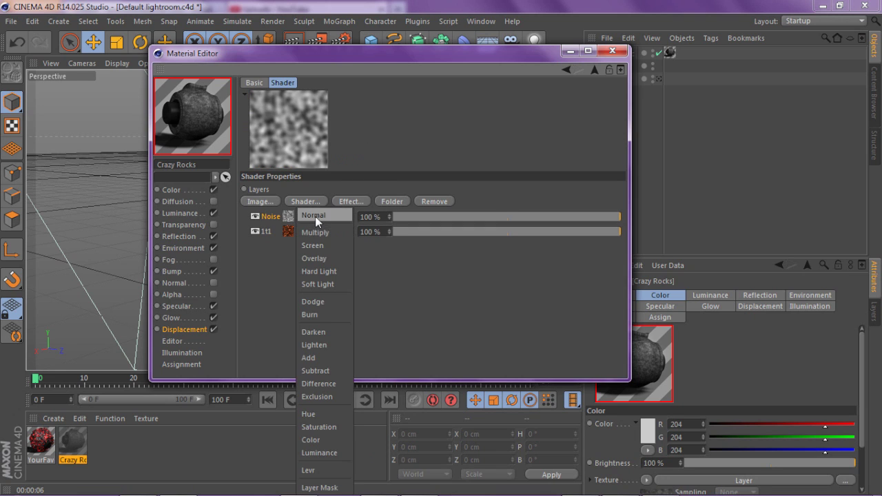
left_click(317, 258)
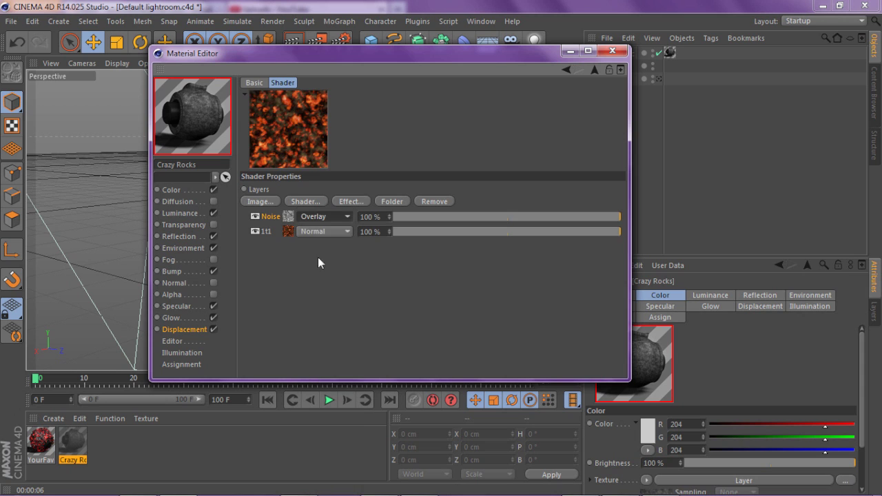
left_click(287, 217)
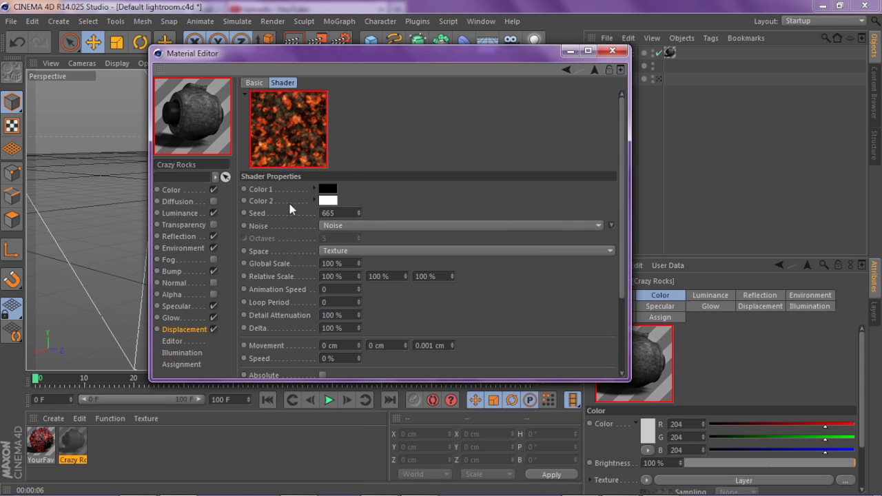
mouse_move(623, 113)
left_mouse_down()
mouse_move(609, 283)
mouse_move(613, 110)
left_mouse_up()
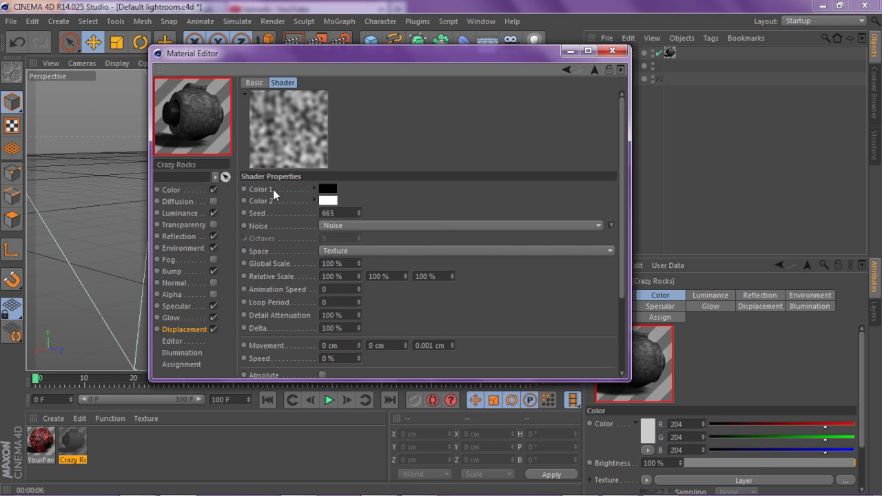
- Set the Noise shader's Color 1 to a near-black grey of about 5% value
left_click(328, 190)
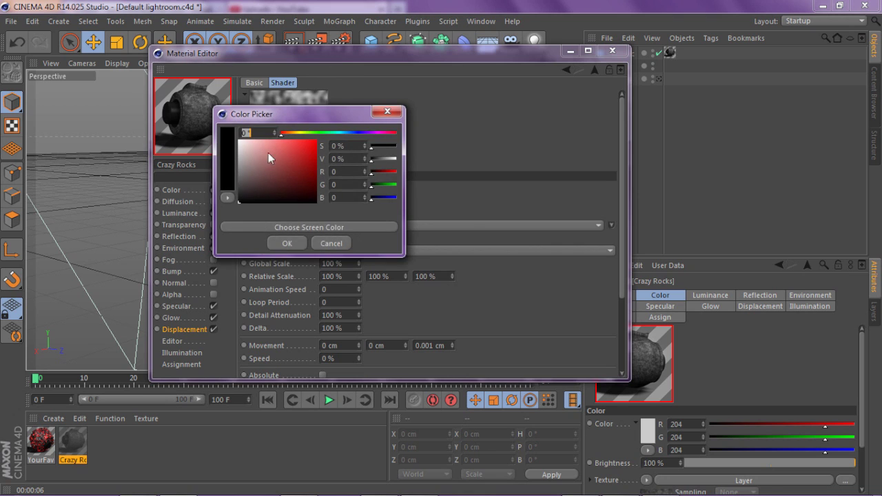
left_click_drag(299, 114, 447, 99)
left_click(395, 181)
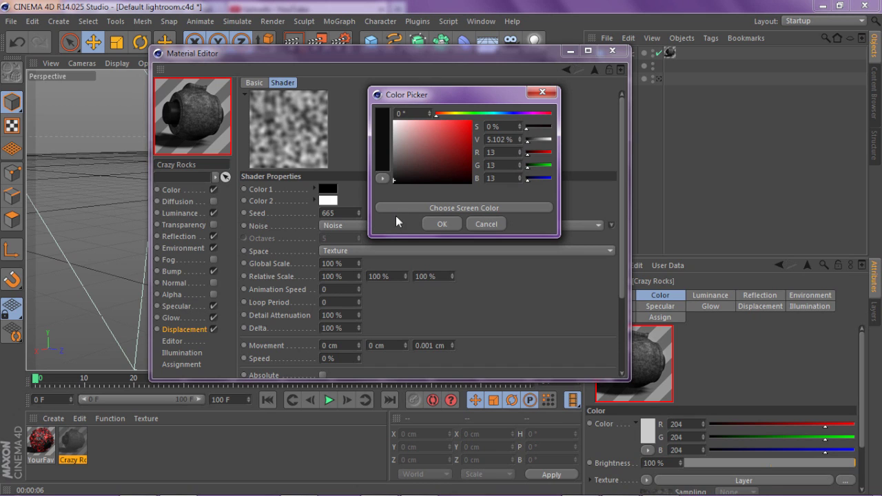
left_click(443, 224)
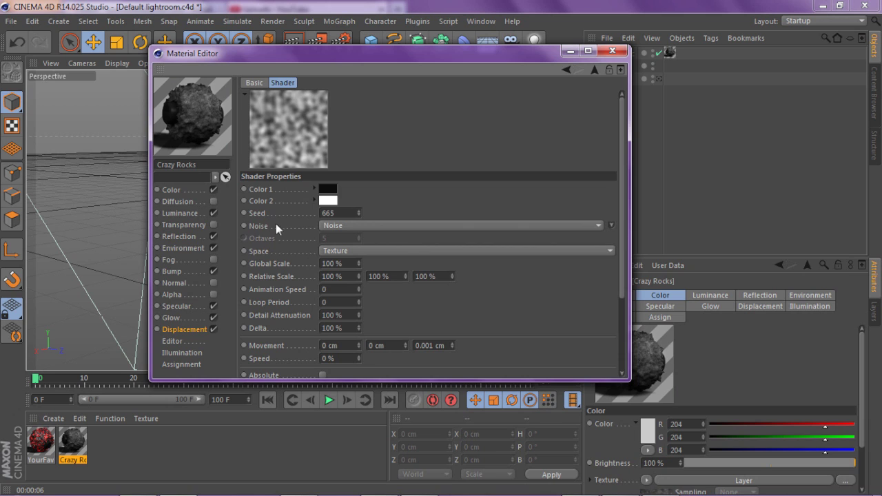
- Try Box Noise, Blistered Turbulence, Gaseous and other noise types, then settle on Dents
left_click(397, 224)
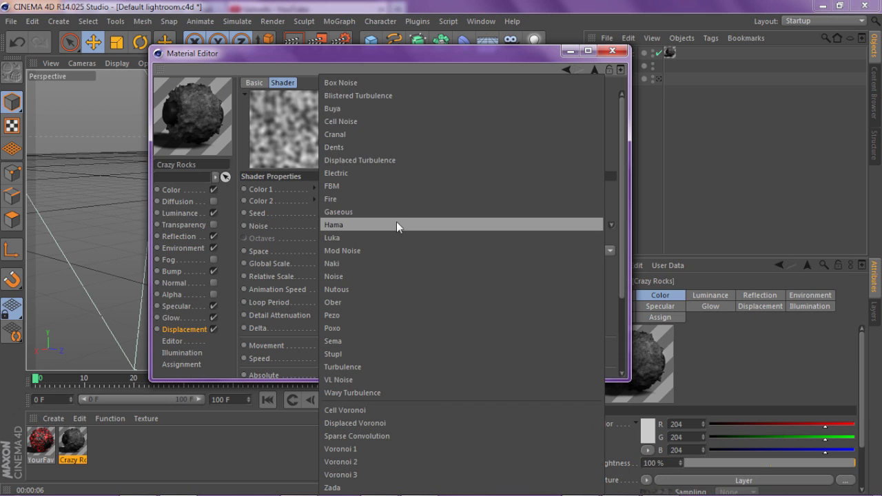
left_click(401, 84)
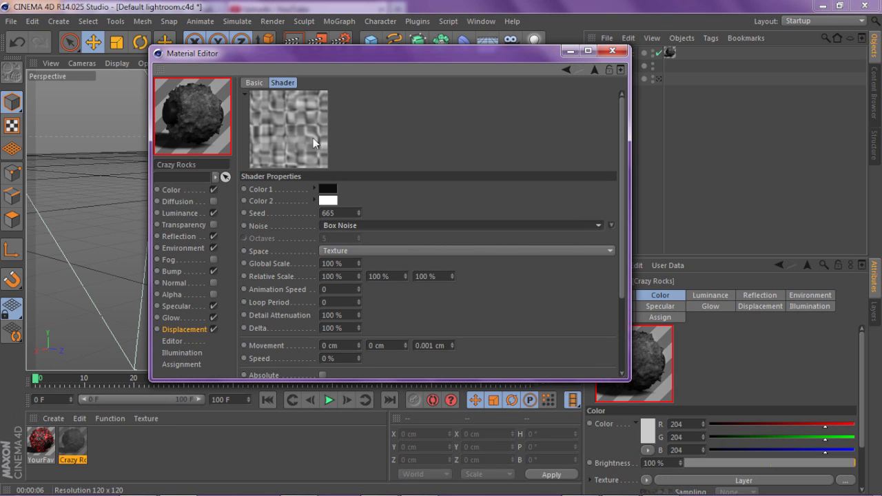
left_click(355, 226)
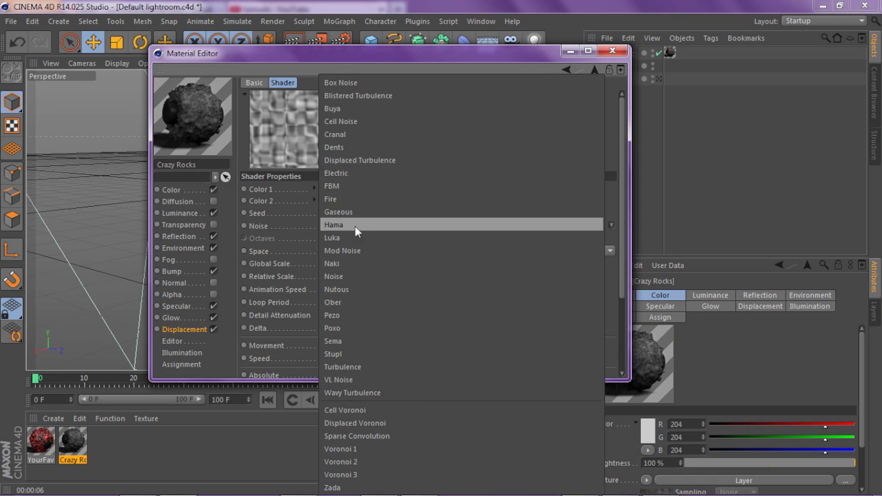
left_click(348, 98)
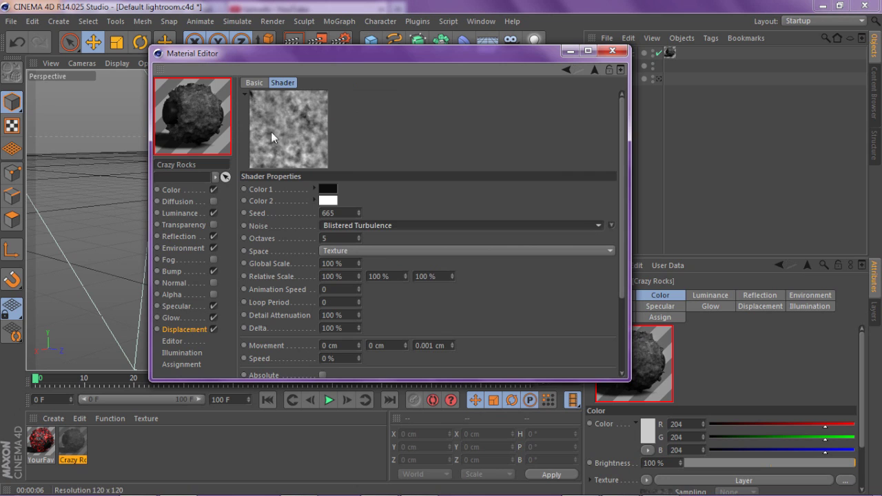
scroll(349, 225, "down", 2)
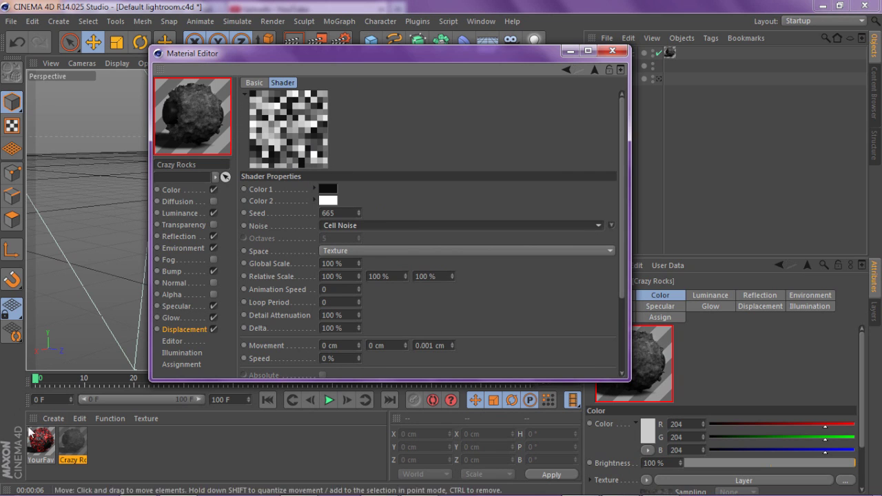
left_click(349, 225)
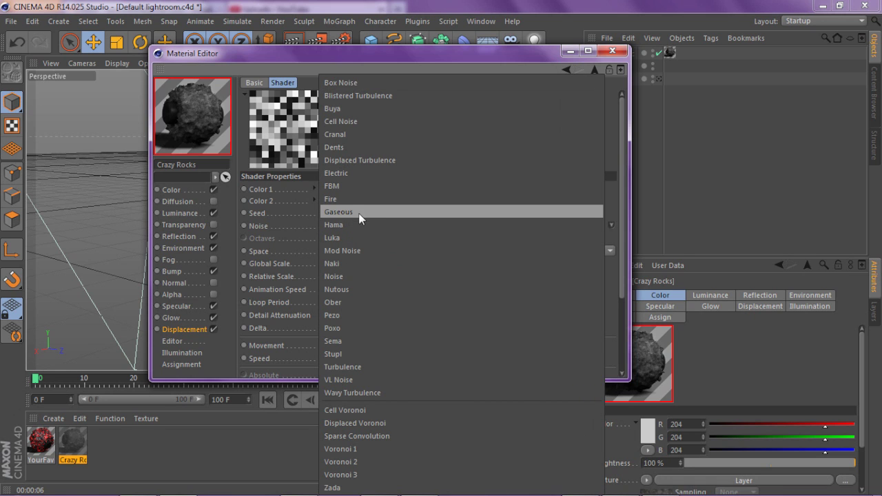
left_click(358, 212)
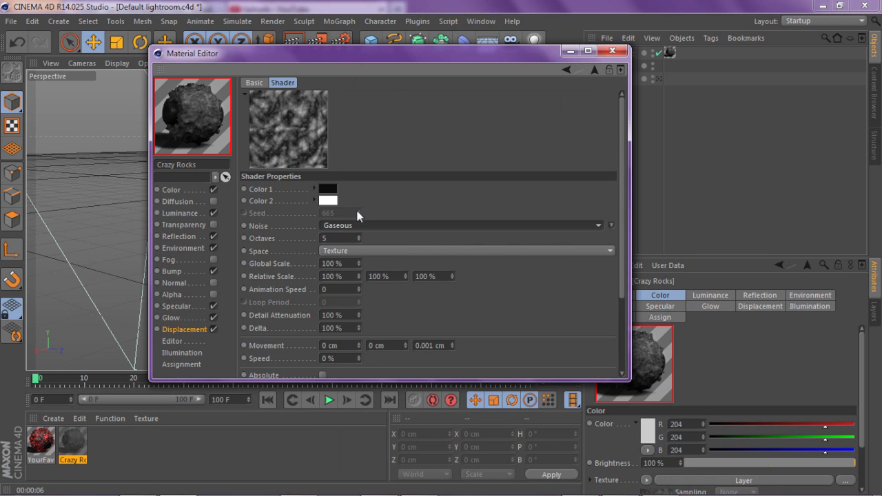
left_click(352, 224)
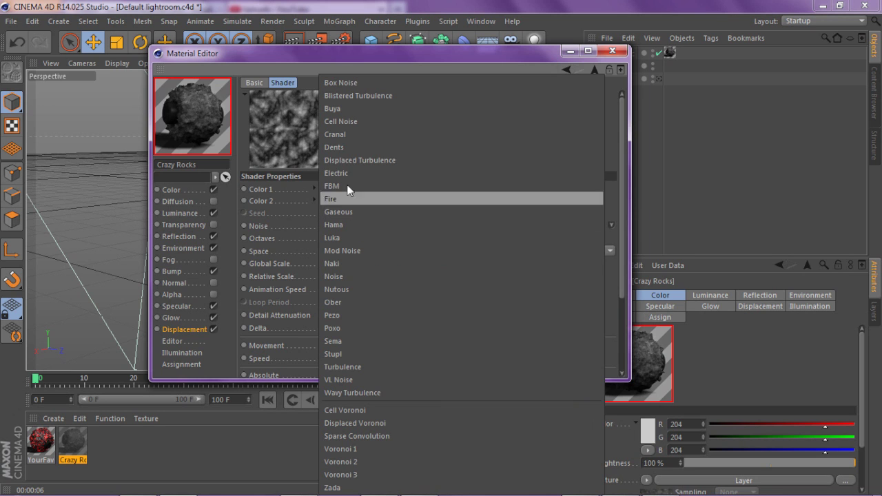
left_click(345, 156)
left_click(348, 225)
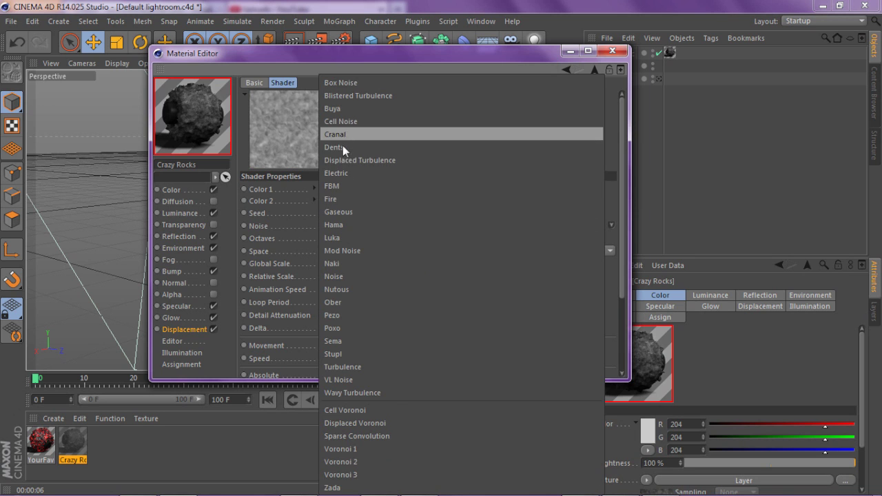
left_click(342, 145)
left_click(328, 213)
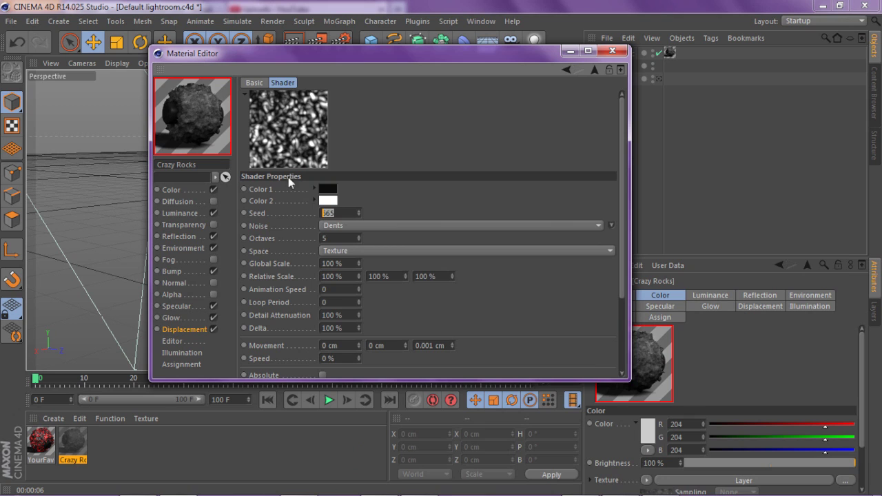
- Change the Dents noise Seed from 1337 up to 1342
type("1337")
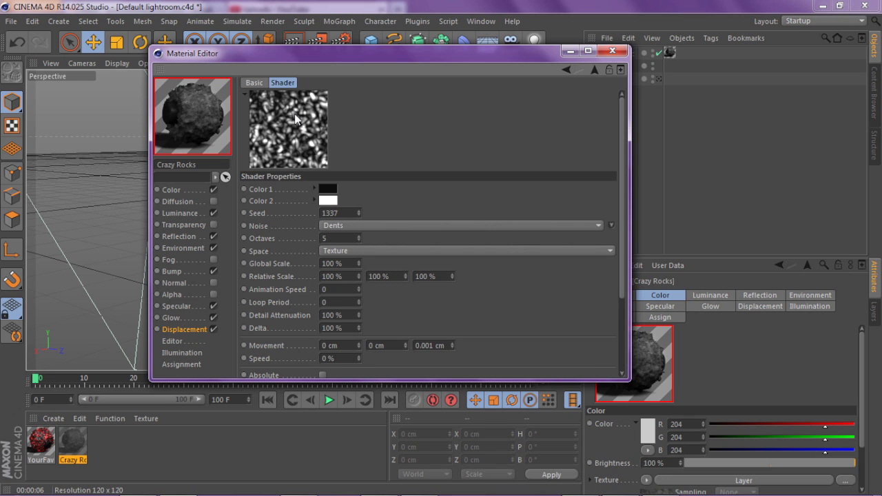
left_click_drag(385, 51, 363, 51)
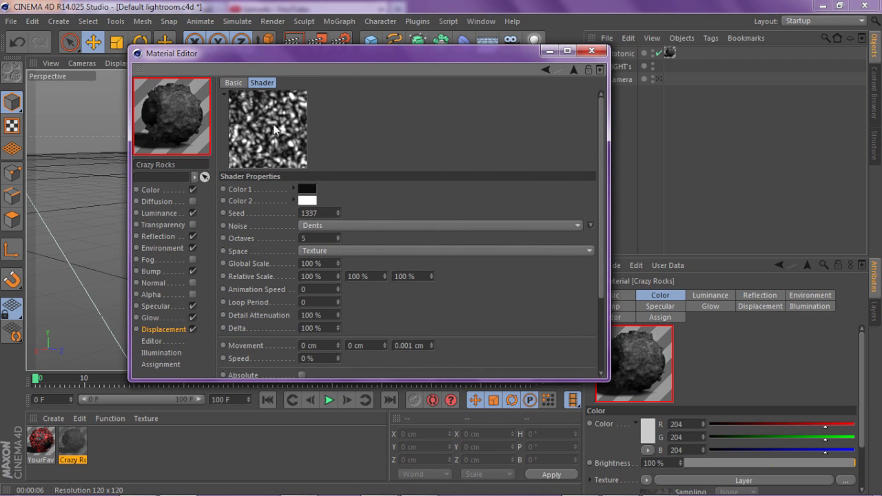
double_click(310, 213)
type("1338")
key("Return")
key("Up")
key("Up")
key("Up")
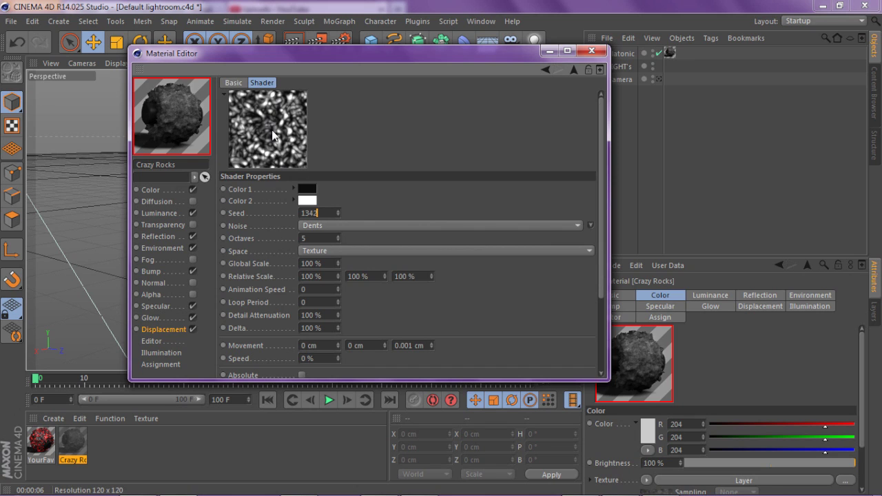
- Experiment with the Octaves value, leaving it at 5
double_click(318, 238)
type("69")
key("BackSpace")
type("32")
key("Return")
- Set the Crazy Rocks displacement Strength to 40%
left_click(156, 329)
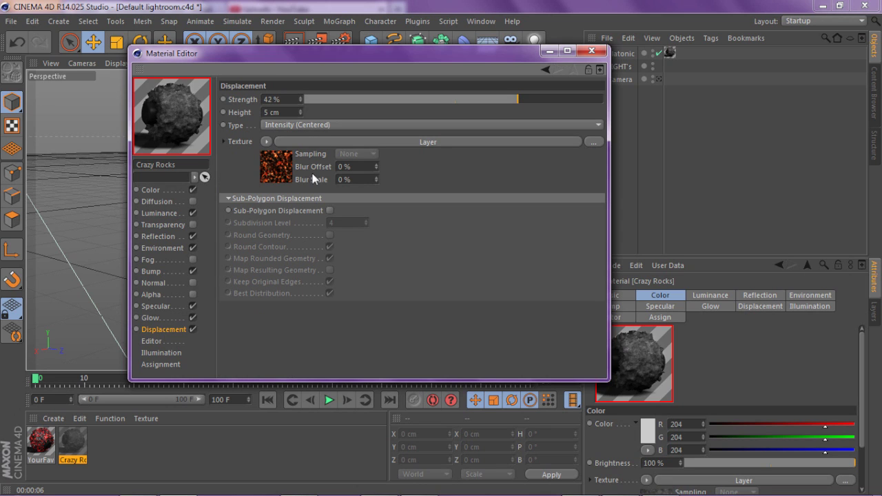
left_click(284, 99)
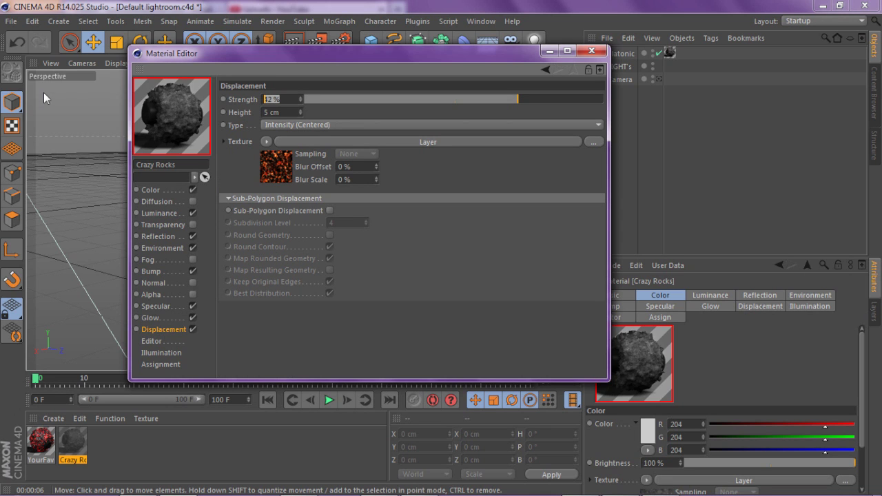
type("40")
key("Return")
left_click_drag(319, 52, 298, 69)
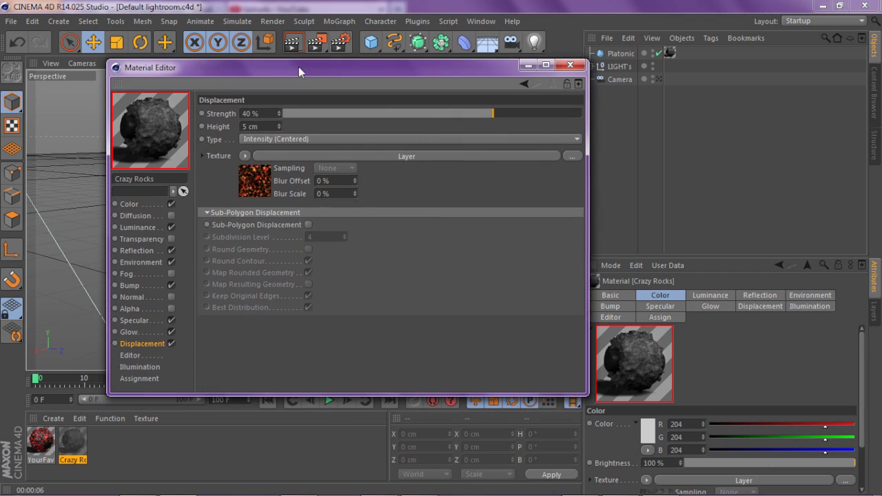
- Set the displacement Height to 7 cm and check the Sub-Polygon Displacement options
left_click(245, 126)
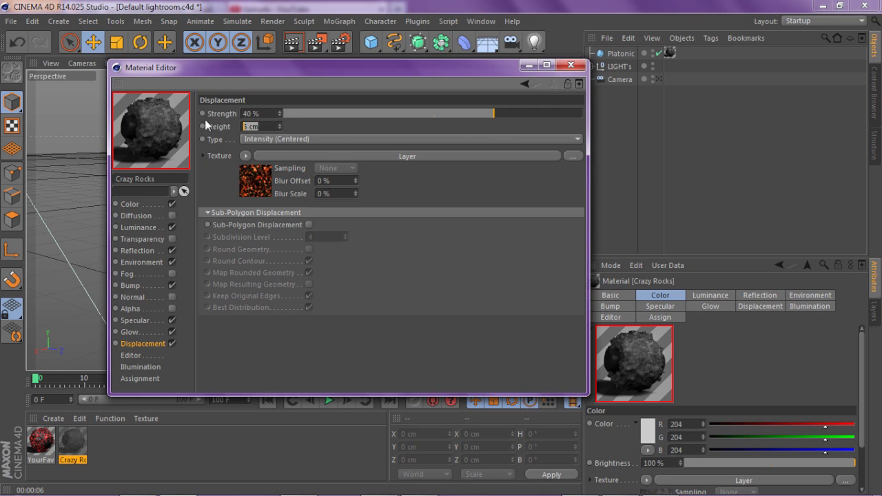
left_click_drag(273, 69, 276, 50)
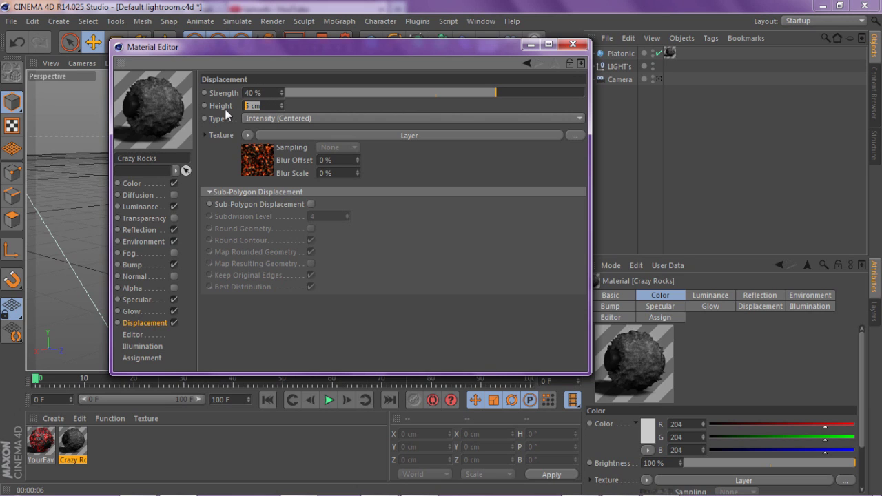
key("BackSpace")
type("7")
key("Return")
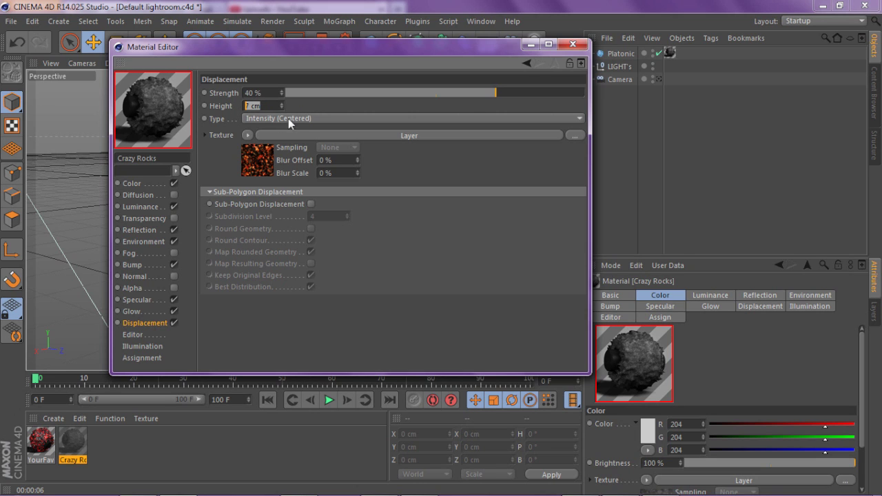
left_click(210, 192)
left_click(210, 192)
- Turn on Sub-Polygon Displacement for Crazy Rocks with subdivision level 6
left_click(310, 204)
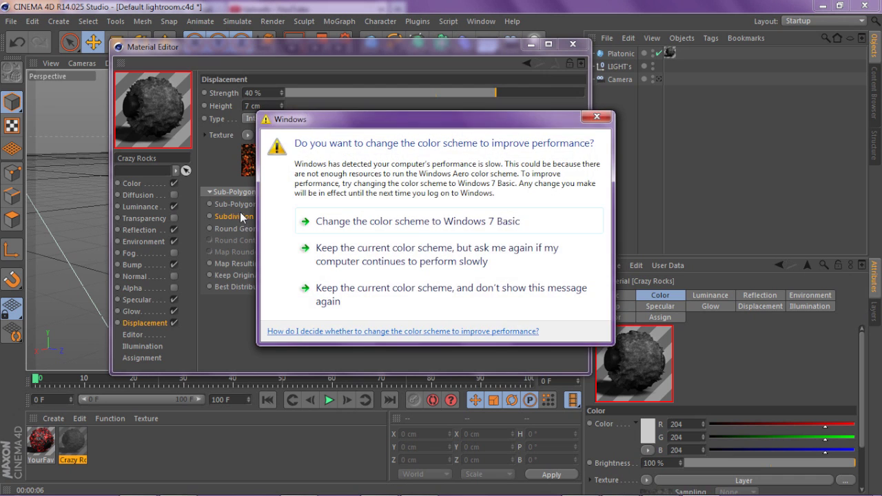
left_click(597, 116)
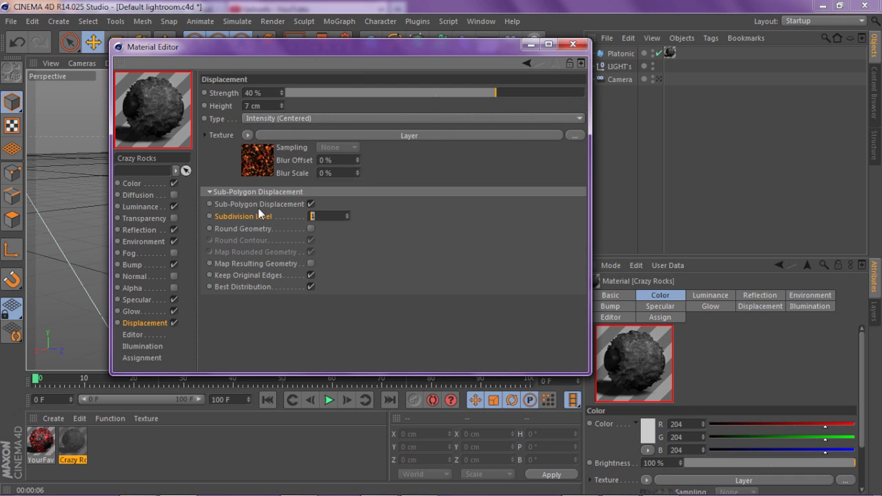
type("6")
key("Return")
- Try a subdivision level of 12, then set it back to 6, leaving Round Geometry off
double_click(336, 216)
type("12")
left_click_drag(412, 46, 390, 42)
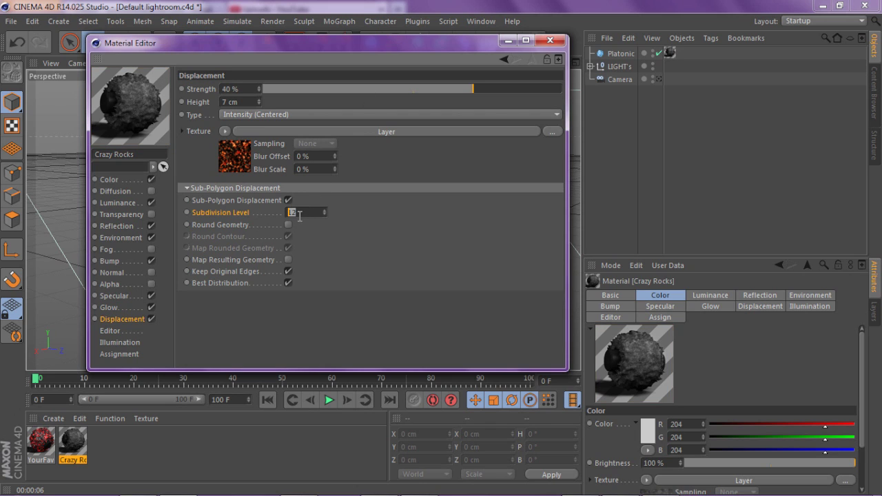
type("12")
key("Return")
type("6")
key("Return")
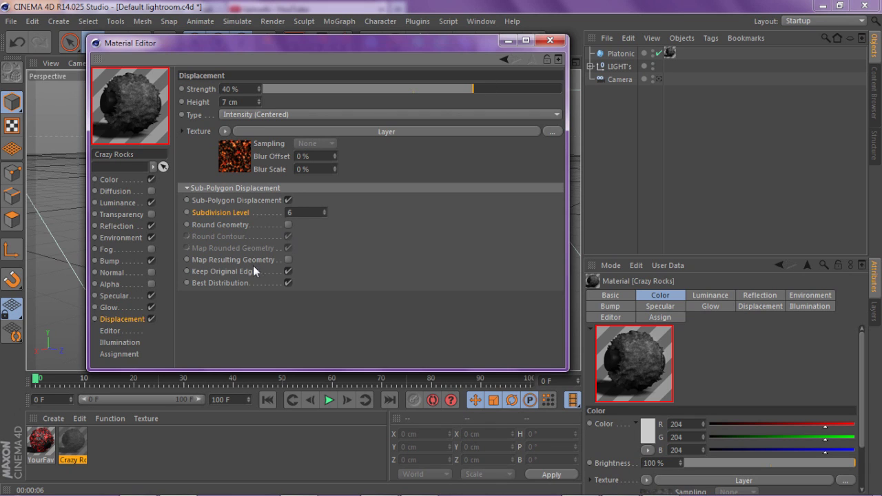
left_click(288, 260)
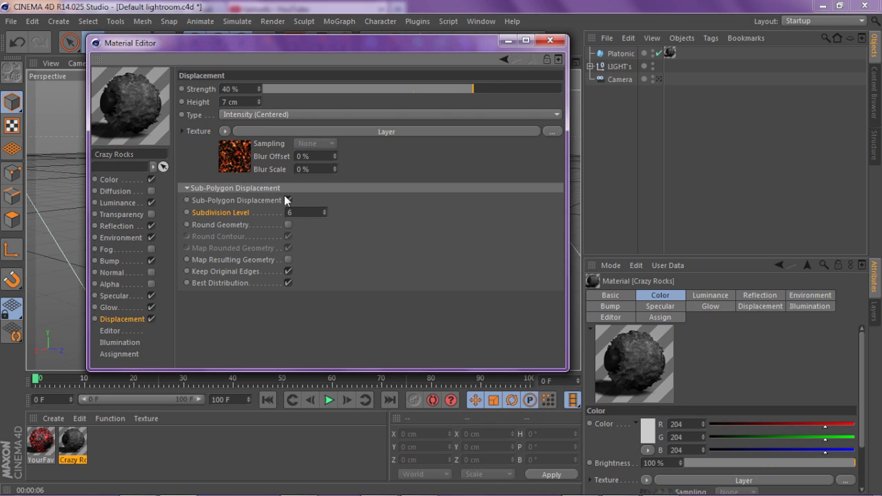